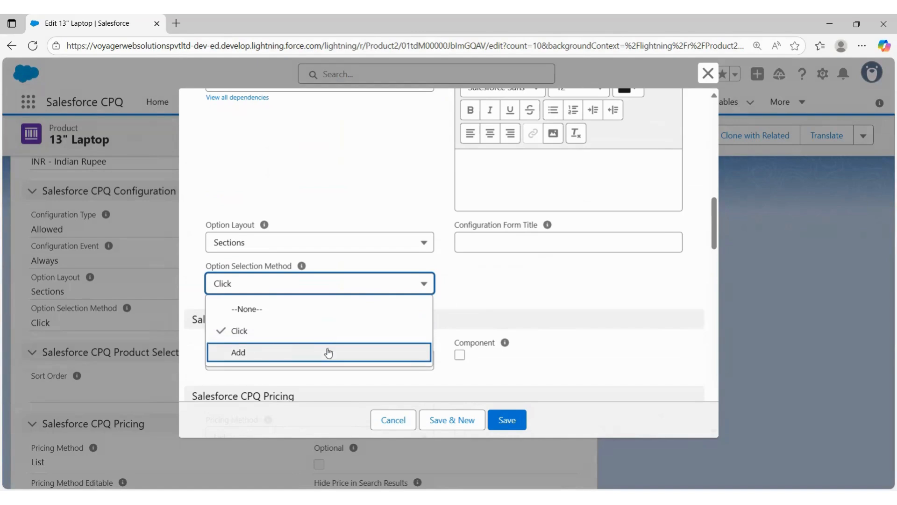
# Close the 13" Laptop product editor without saving and open the lines of the "Desktop Computers for Training Room" quote for editing
pyautogui.click(709, 74)
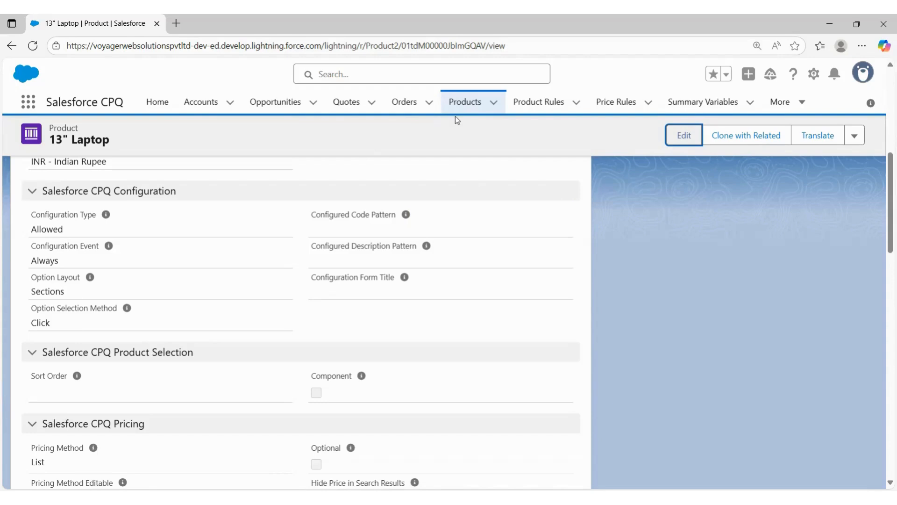
pyautogui.click(348, 108)
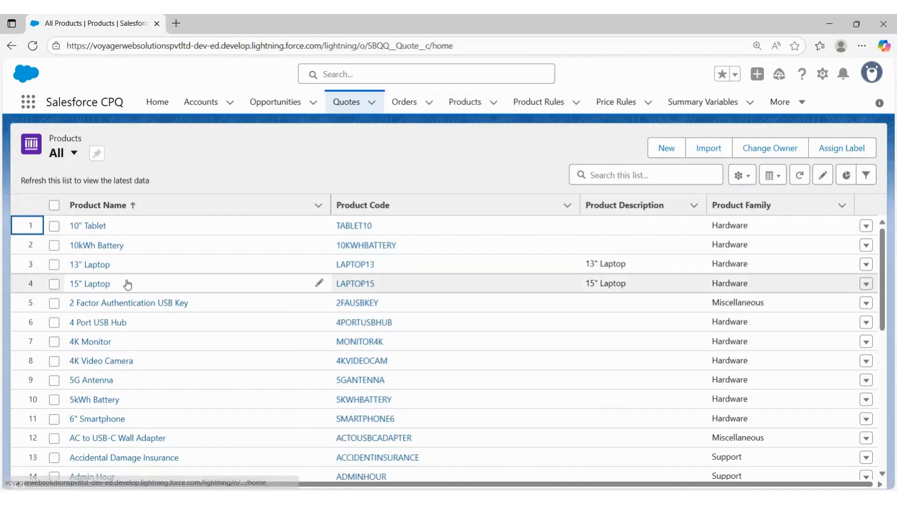
pyautogui.click(398, 115)
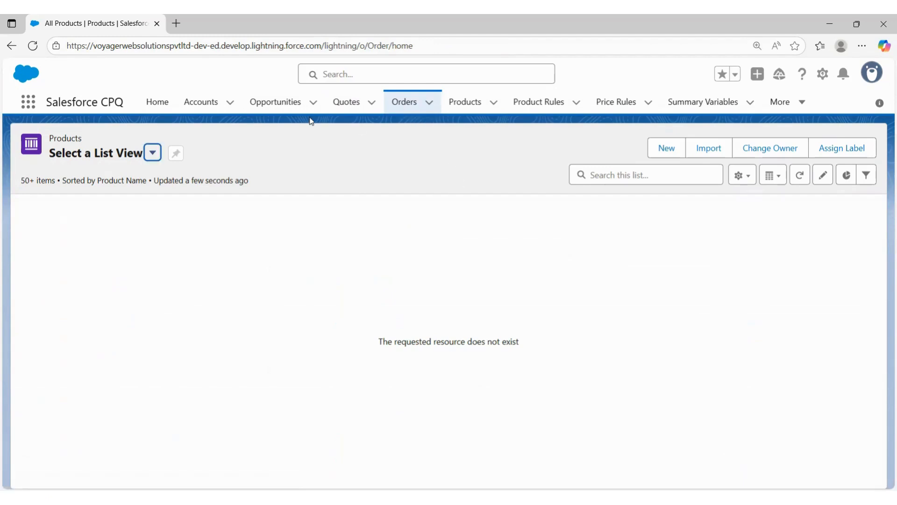
pyautogui.click(354, 110)
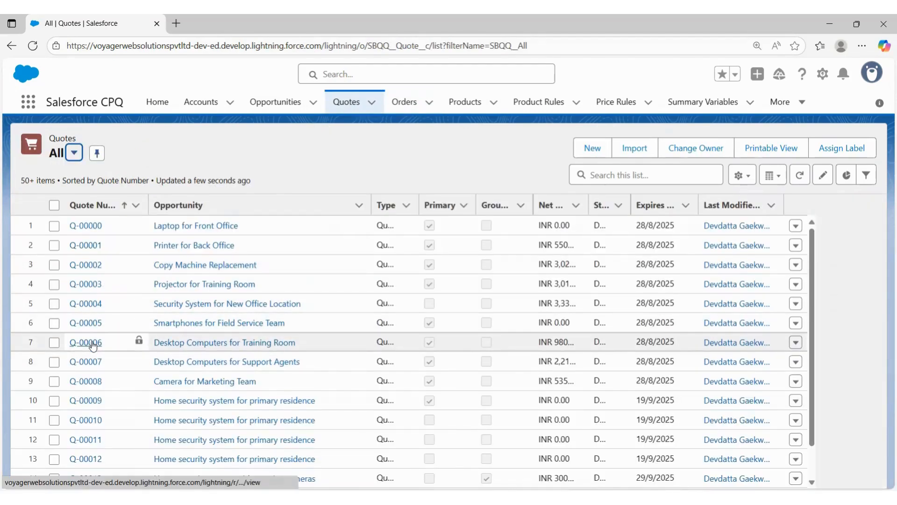
pyautogui.click(93, 344)
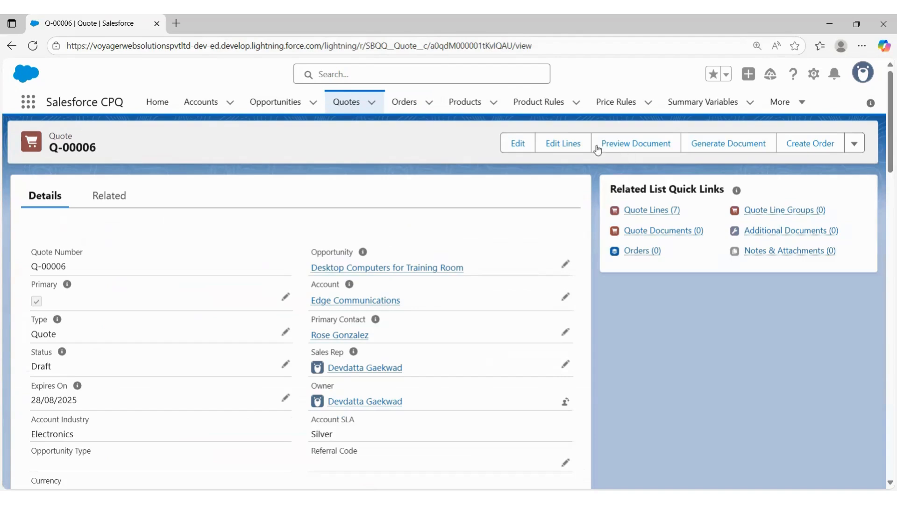
pyautogui.click(553, 148)
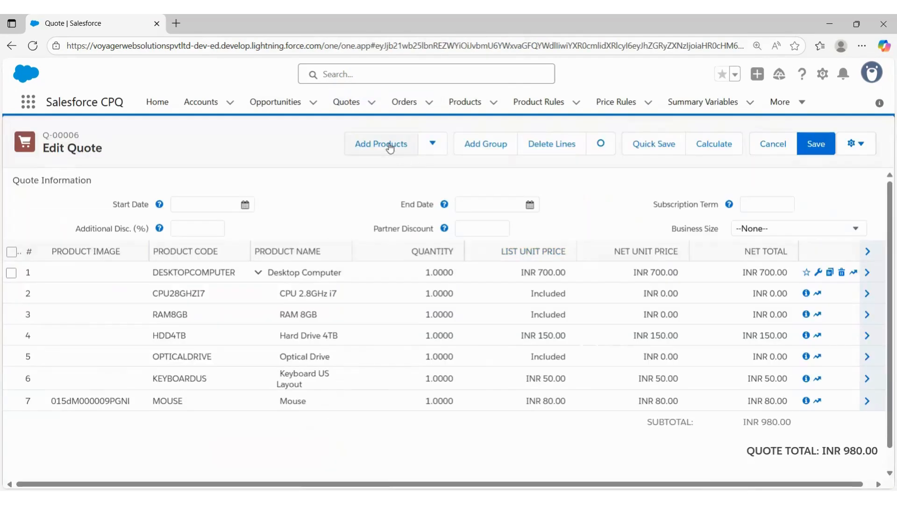
# Select the 13" Laptop for the quote, examine its bundle's Processor, Memory and Storage sections, and cancel the configuration
pyautogui.click(390, 149)
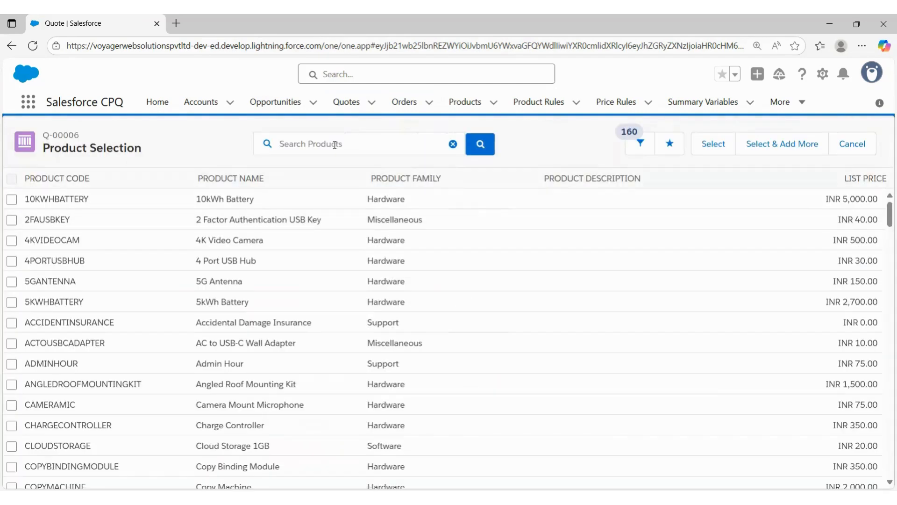
pyautogui.click(334, 144)
pyautogui.write('lap')
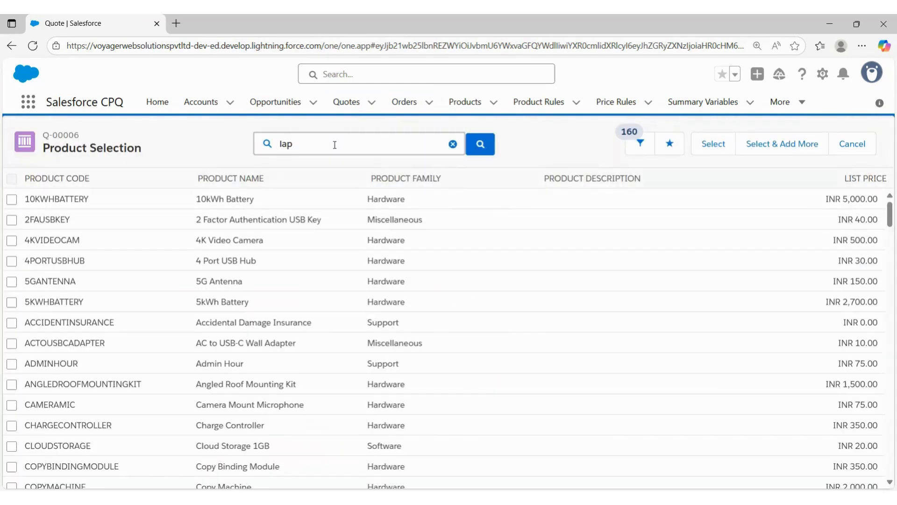
pyautogui.click(287, 171)
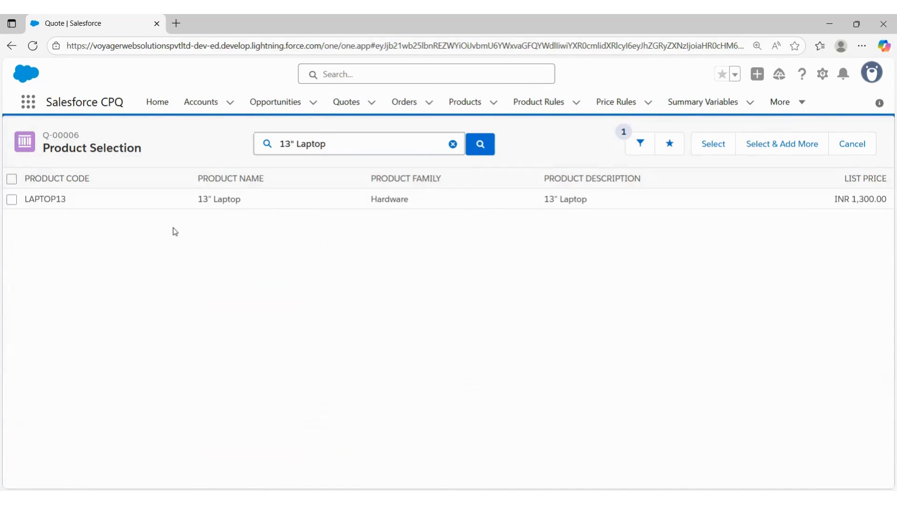
pyautogui.click(12, 199)
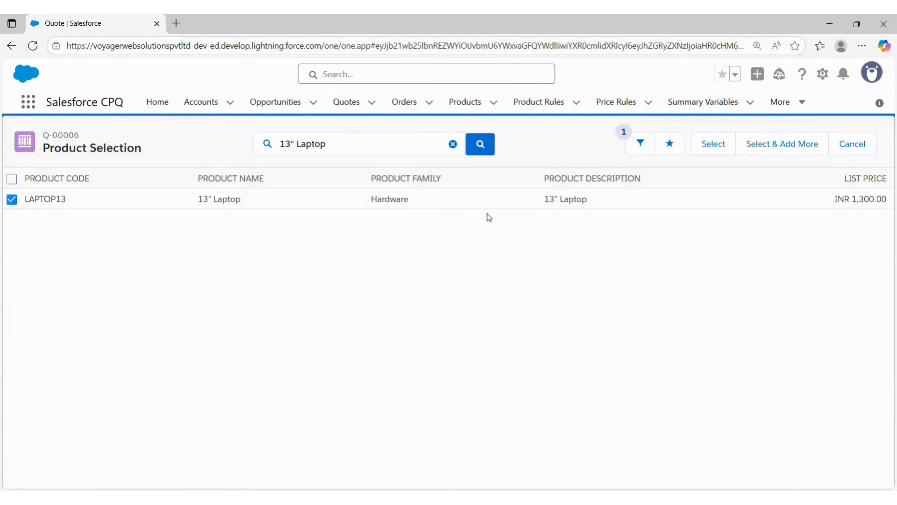
pyautogui.click(714, 145)
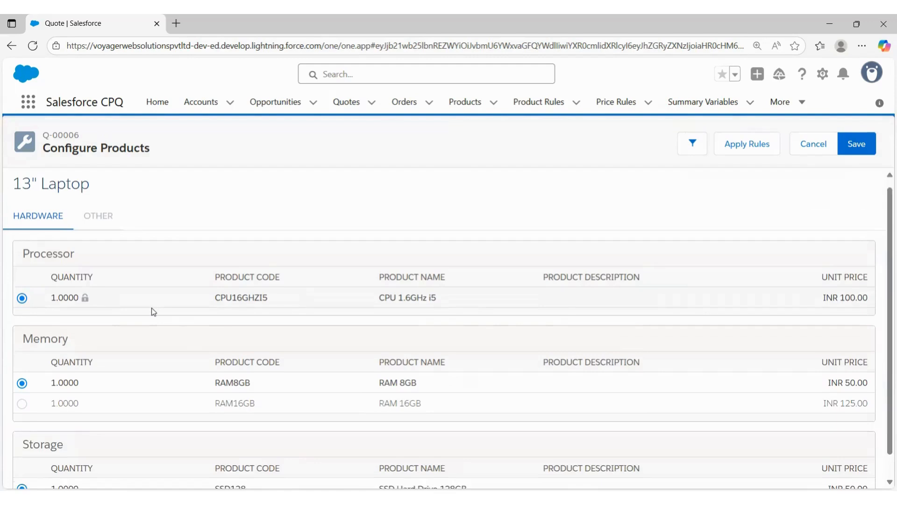
pyautogui.scroll(-1, 151, 308)
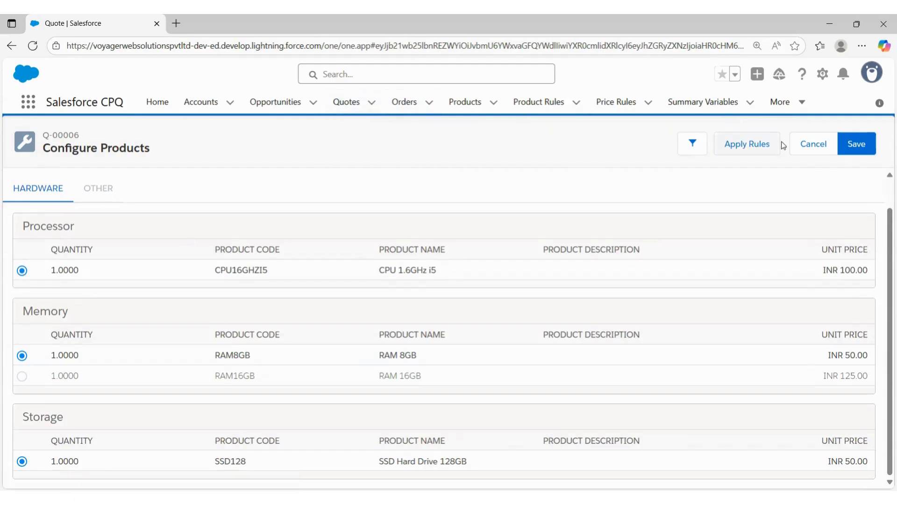
pyautogui.click(826, 143)
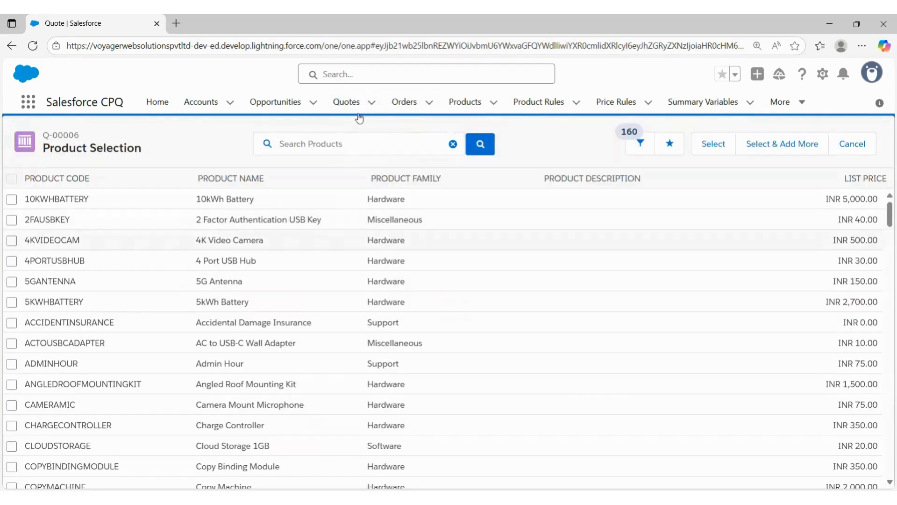
# Find the 15" Laptop with the search text "lap", select it for the quote, and review its hardware options
pyautogui.click(319, 148)
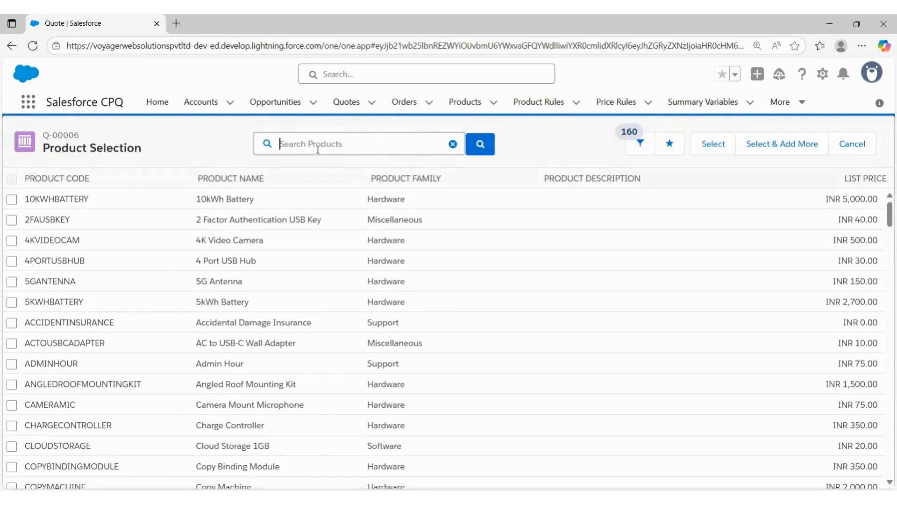
pyautogui.write('lap')
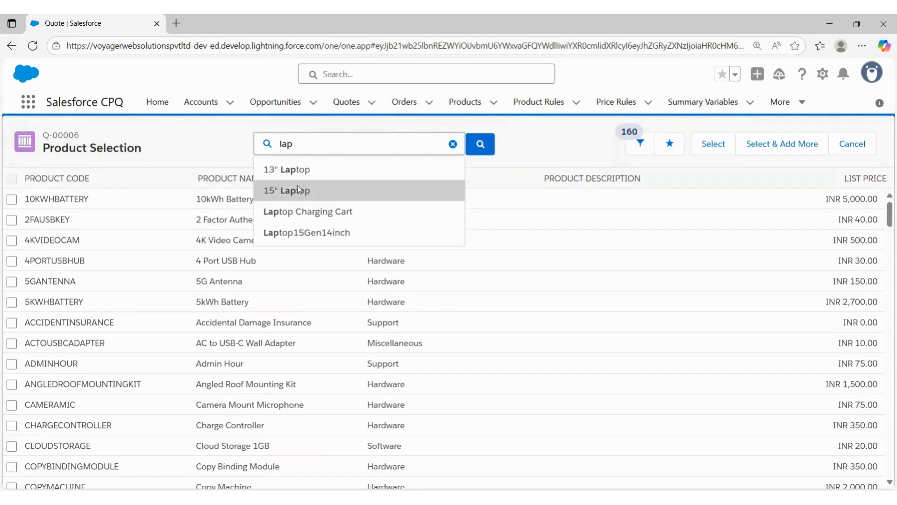
pyautogui.click(299, 190)
pyautogui.click(12, 200)
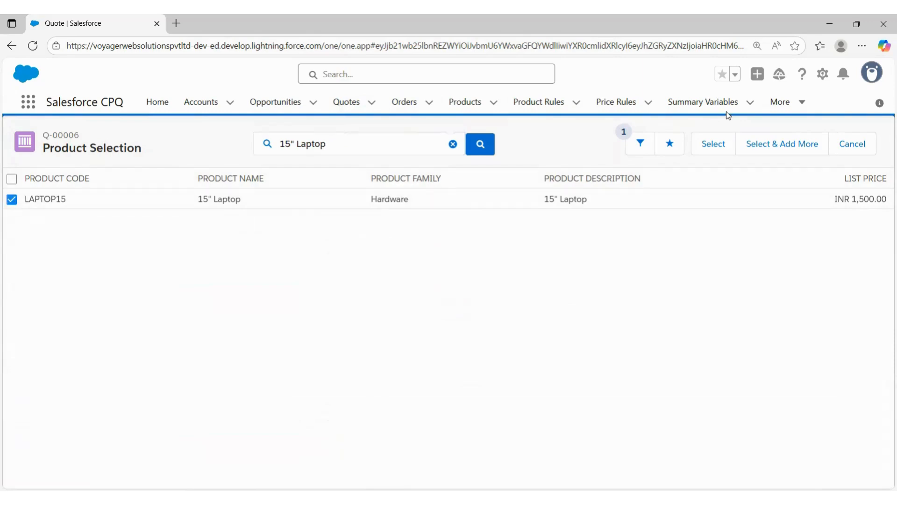
pyautogui.click(715, 144)
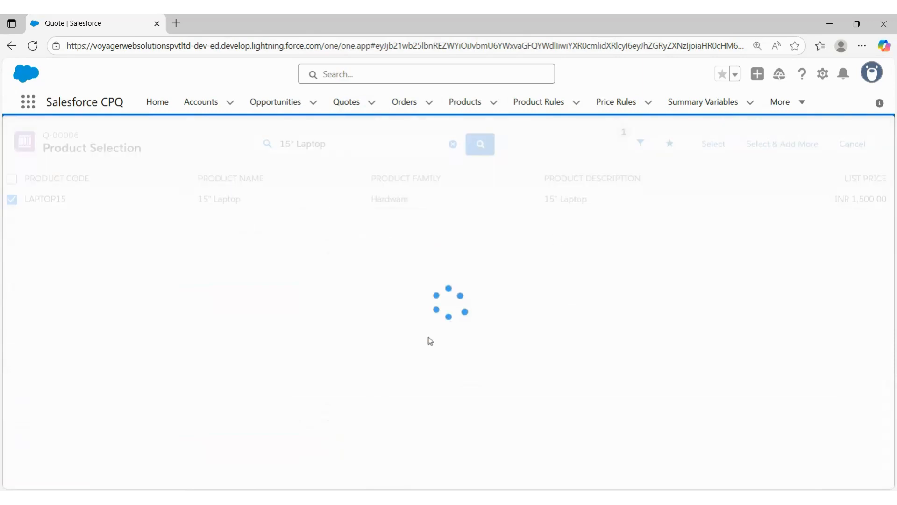
pyautogui.scroll(-1, 226, 228)
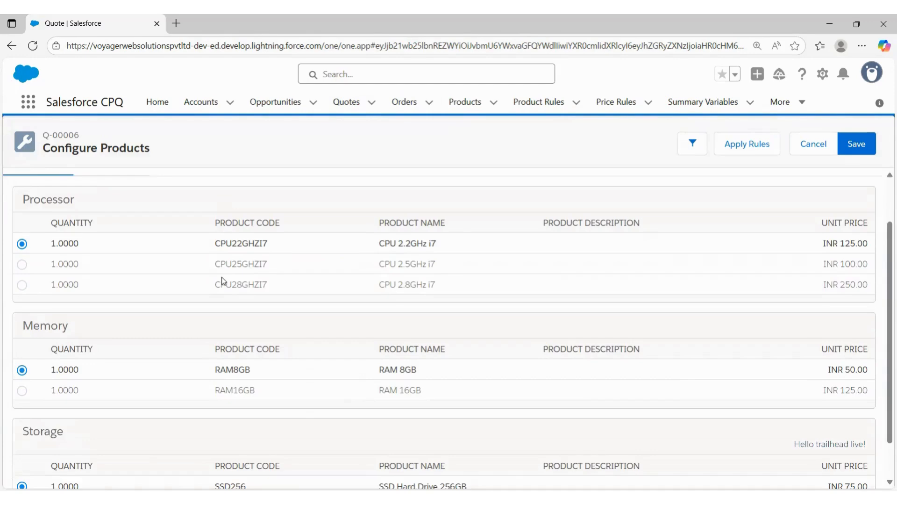
pyautogui.scroll(1, 221, 278)
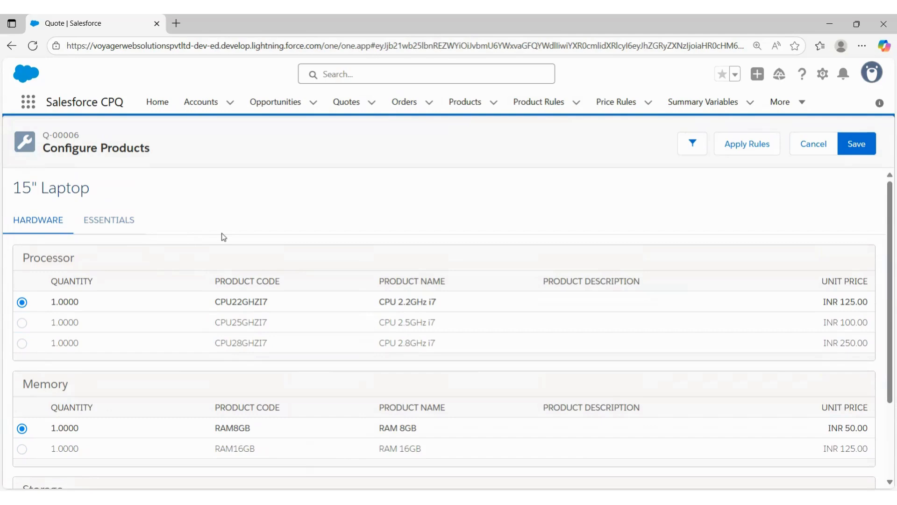
pyautogui.scroll(-2, 218, 234)
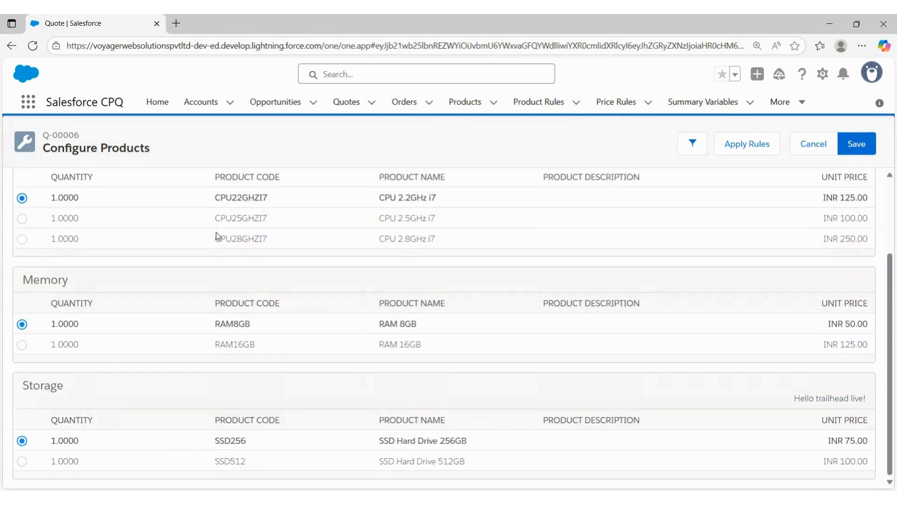
pyautogui.scroll(2, 195, 270)
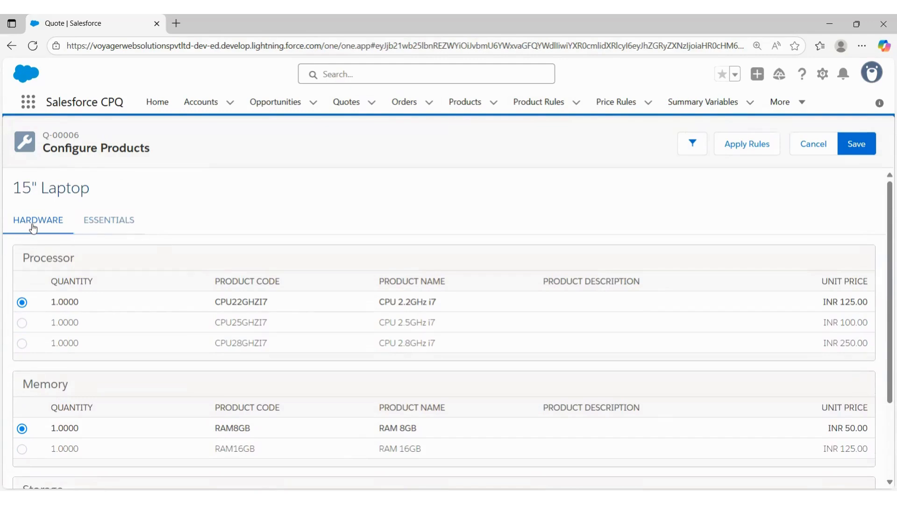
# Include the 4K Monitor add-on from the essentials category with quantity 3 and try to save the bundle configuration
pyautogui.click(116, 229)
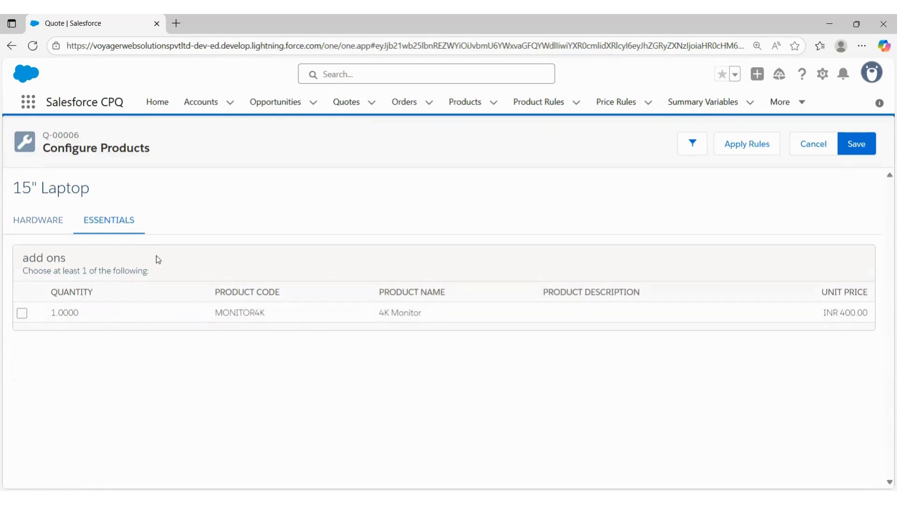
pyautogui.click(22, 316)
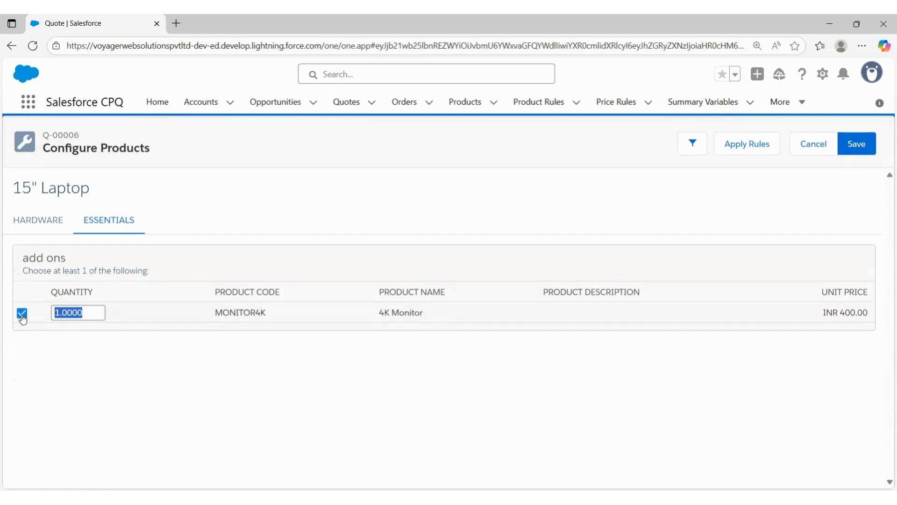
pyautogui.click(61, 312)
pyautogui.press('BackSpace')
pyautogui.write('3')
pyautogui.click(854, 149)
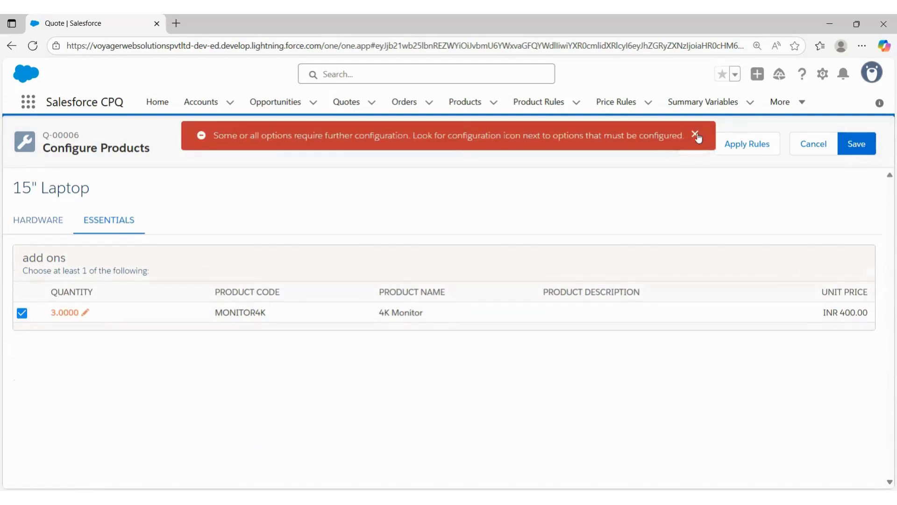
# Choose the CPU 2.5GHz i7 as the 15" Laptop's processor, try to save the configuration again, and return to the essentials category
pyautogui.click(696, 135)
pyautogui.click(39, 222)
pyautogui.scroll(-2, 47, 350)
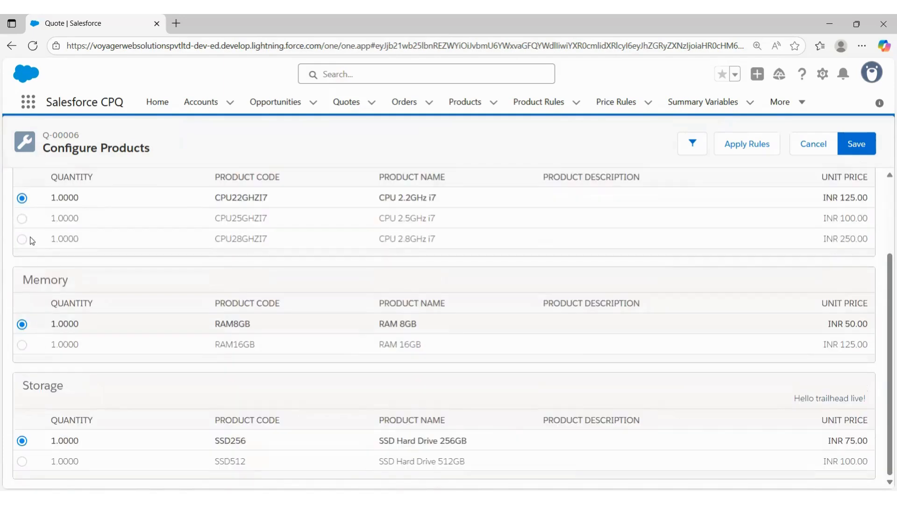
pyautogui.click(22, 219)
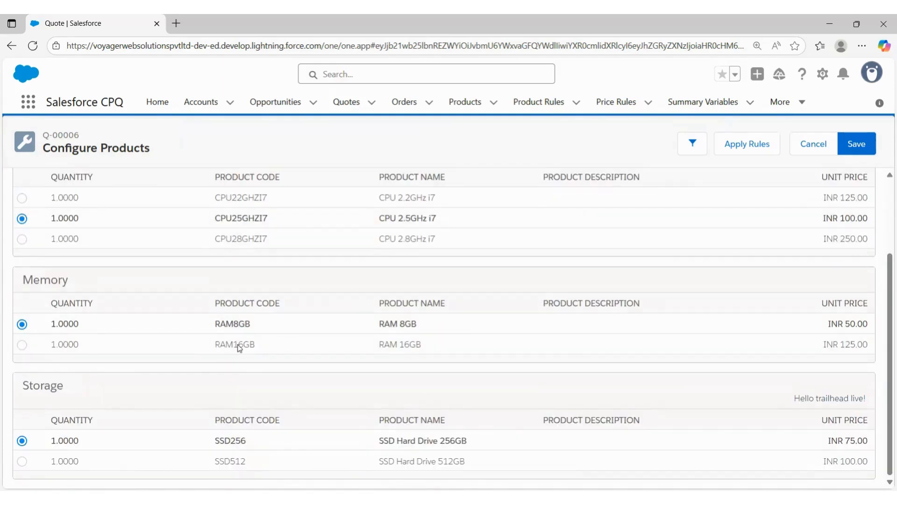
pyautogui.scroll(2, 760, 246)
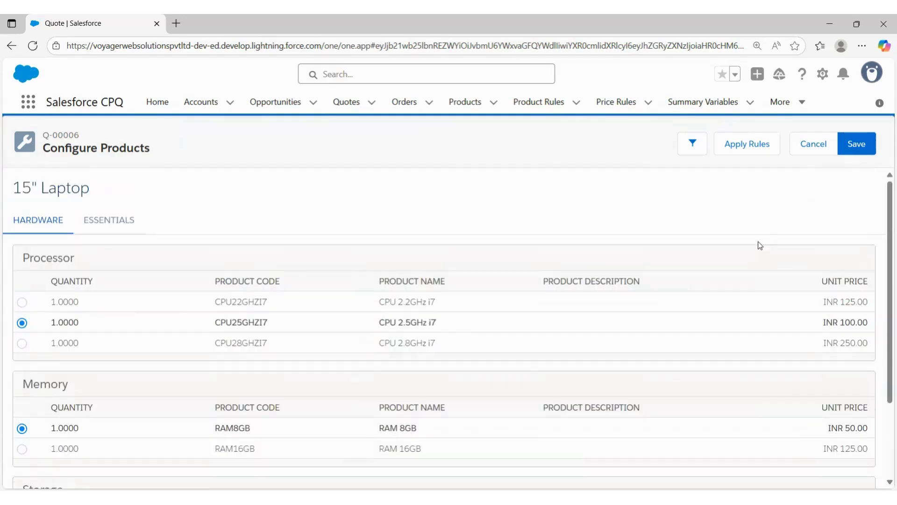
pyautogui.click(854, 145)
pyautogui.click(853, 148)
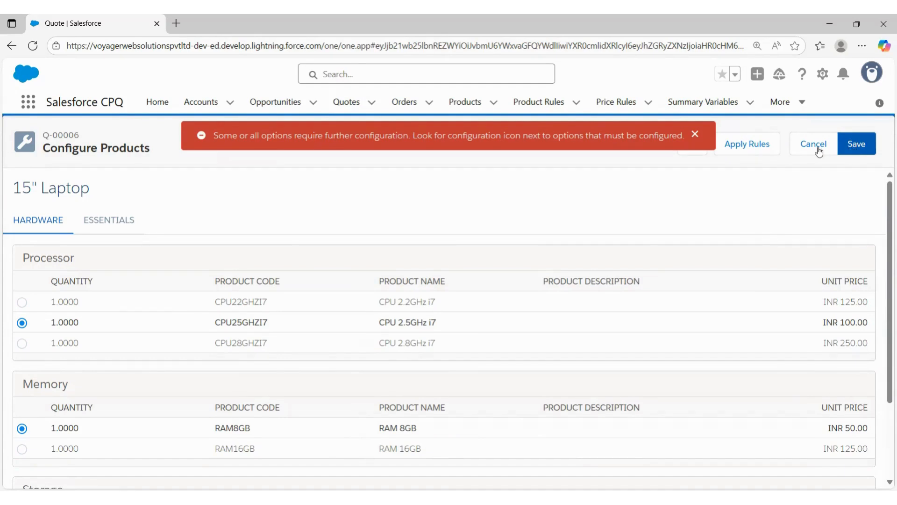
pyautogui.click(696, 136)
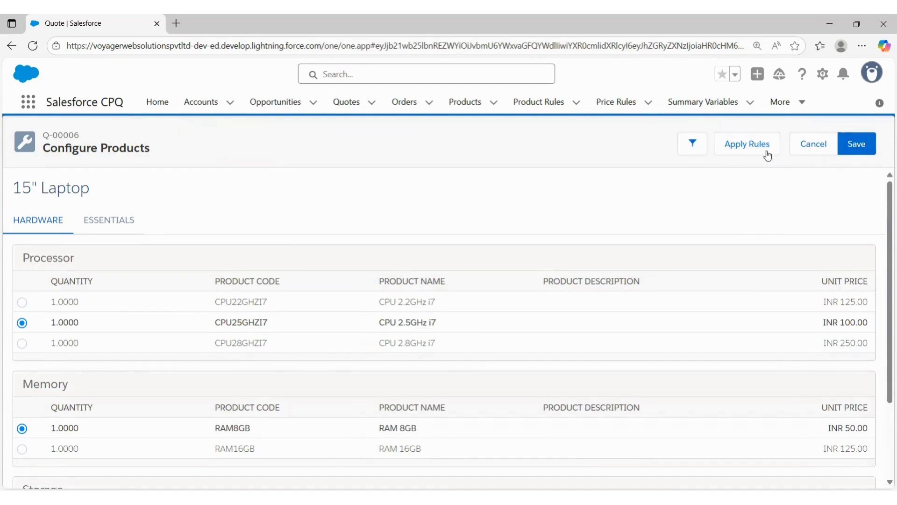
pyautogui.click(115, 220)
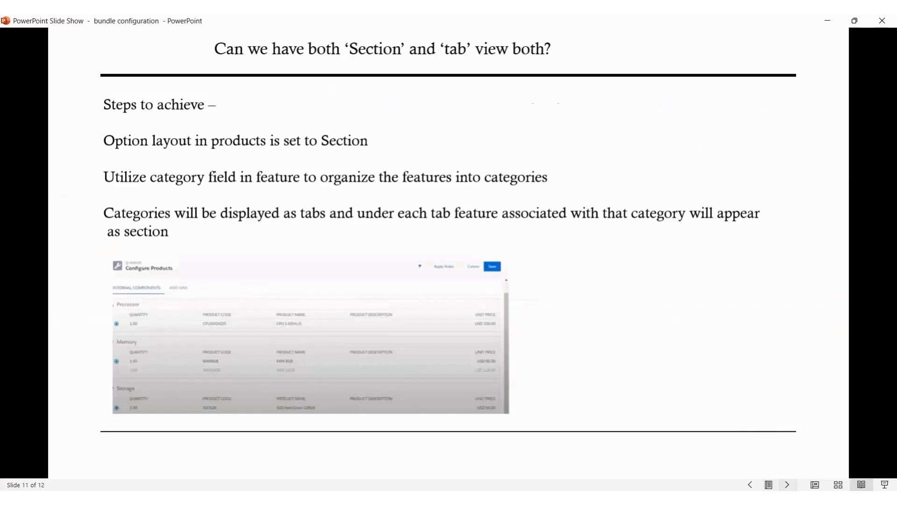
pyautogui.press('Right')
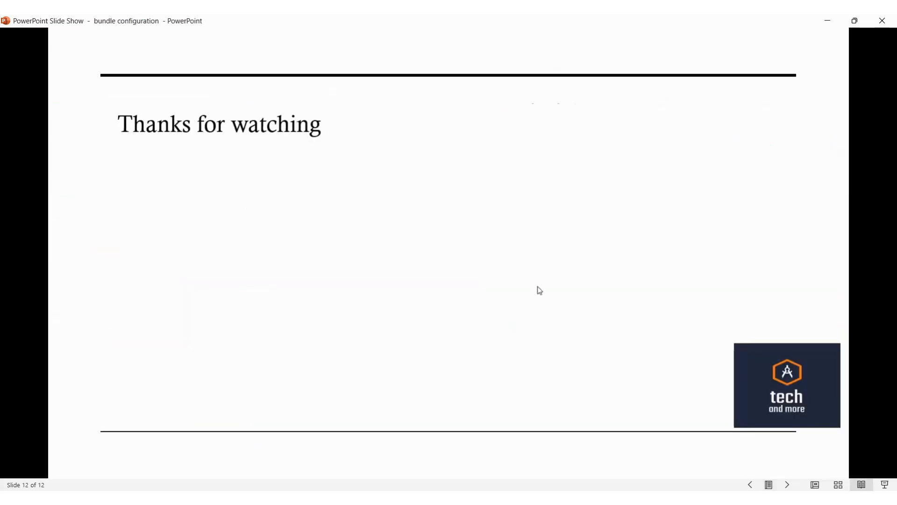